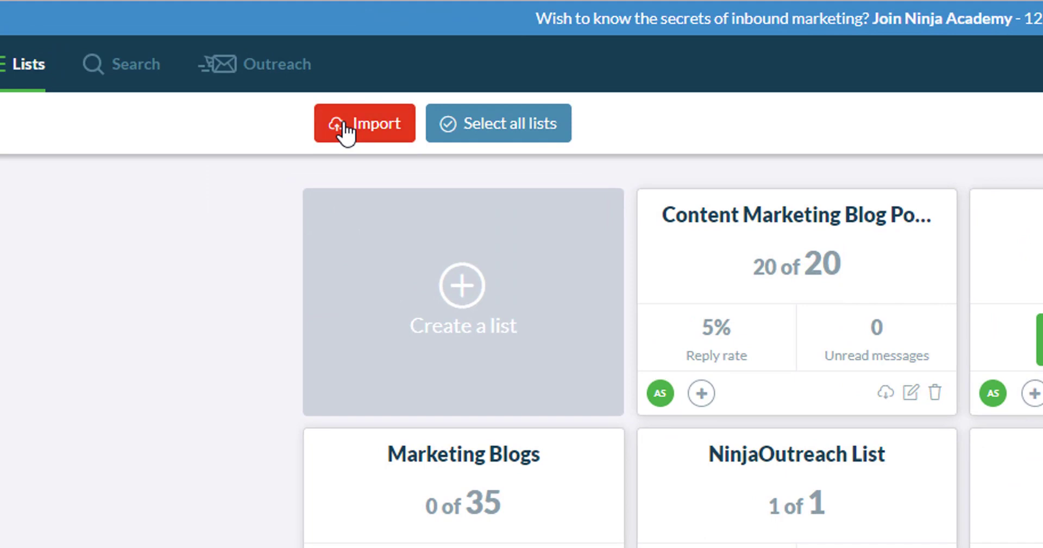
- Create a new list named Digital Marketing Agencies and choose to import your own list of contacts into it
{"action": "left_click", "coordinate": [343, 130]}
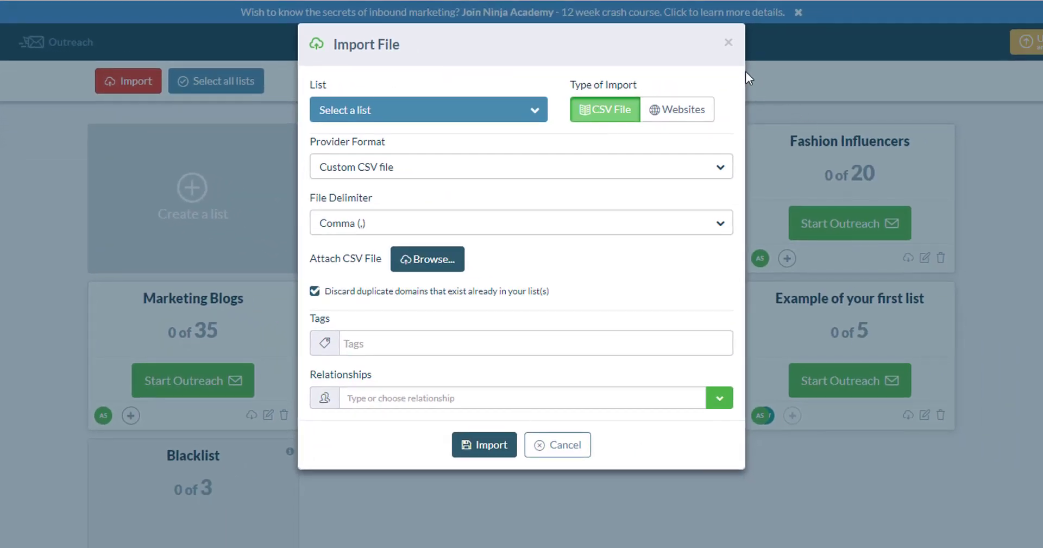
{"action": "left_click", "coordinate": [727, 44]}
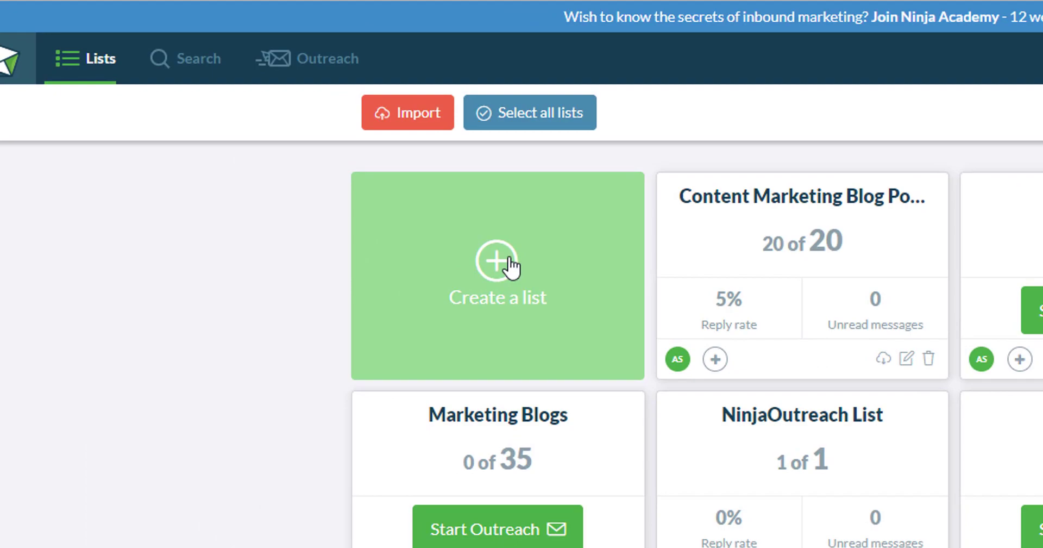
{"action": "left_click", "coordinate": [511, 266]}
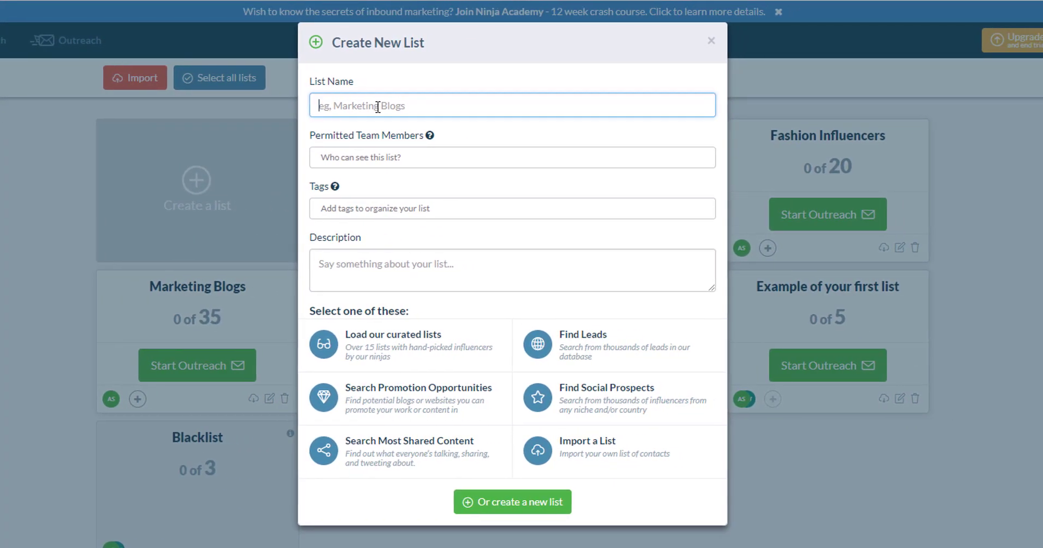
{"action": "type", "text": "Digi"}
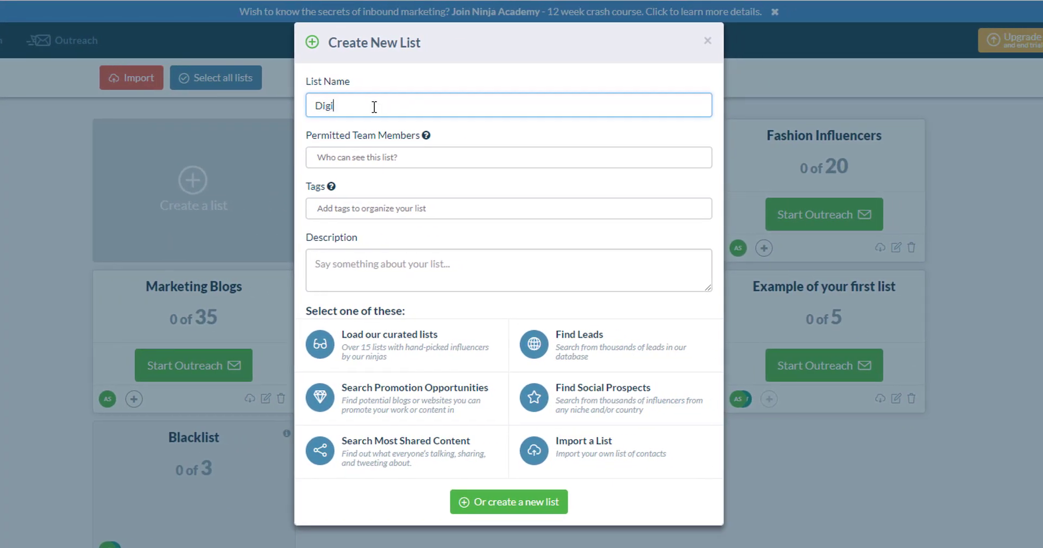
{"action": "type", "text": "tal Marketing Agencies"}
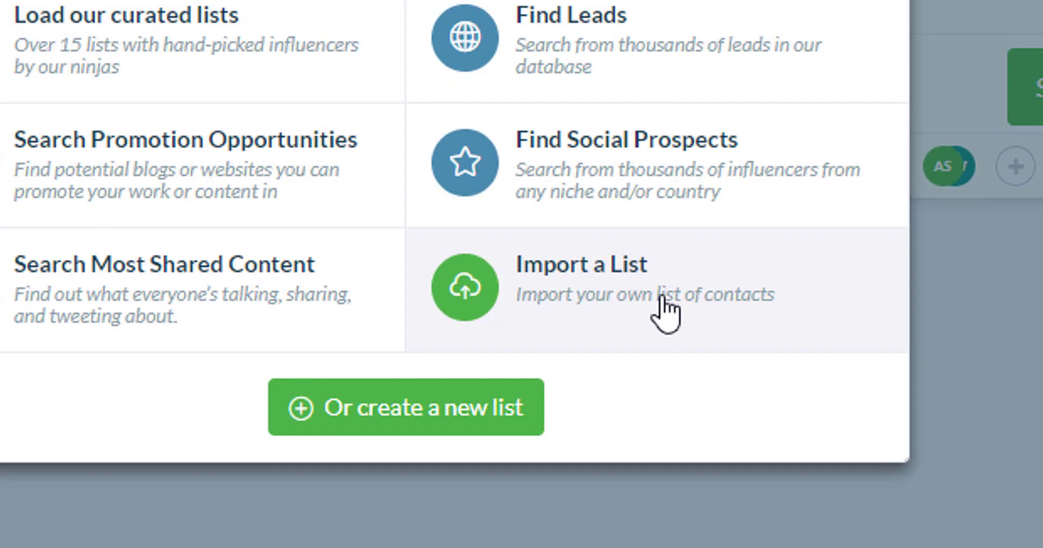
{"action": "left_click", "coordinate": [666, 314]}
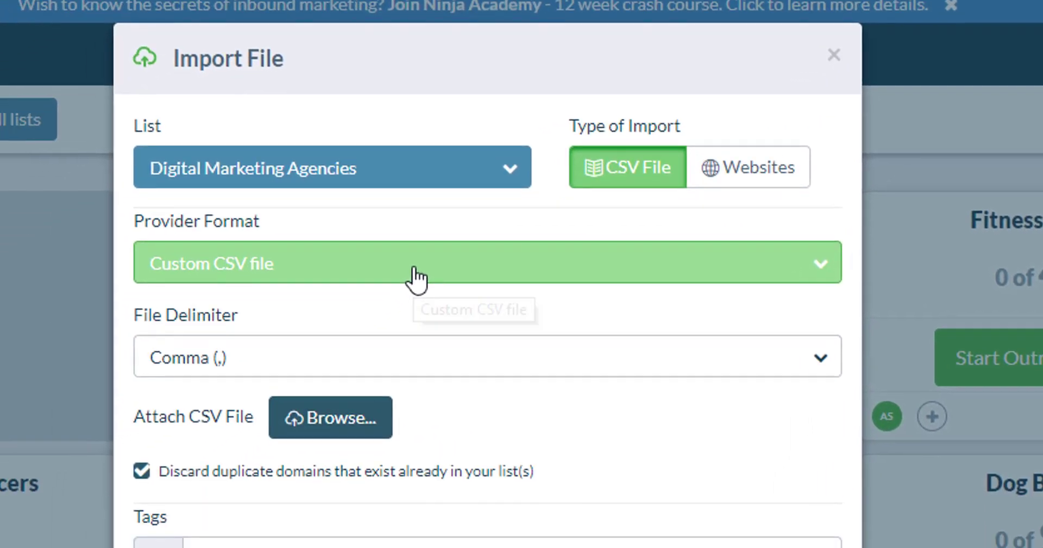
{"action": "left_click", "coordinate": [254, 384]}
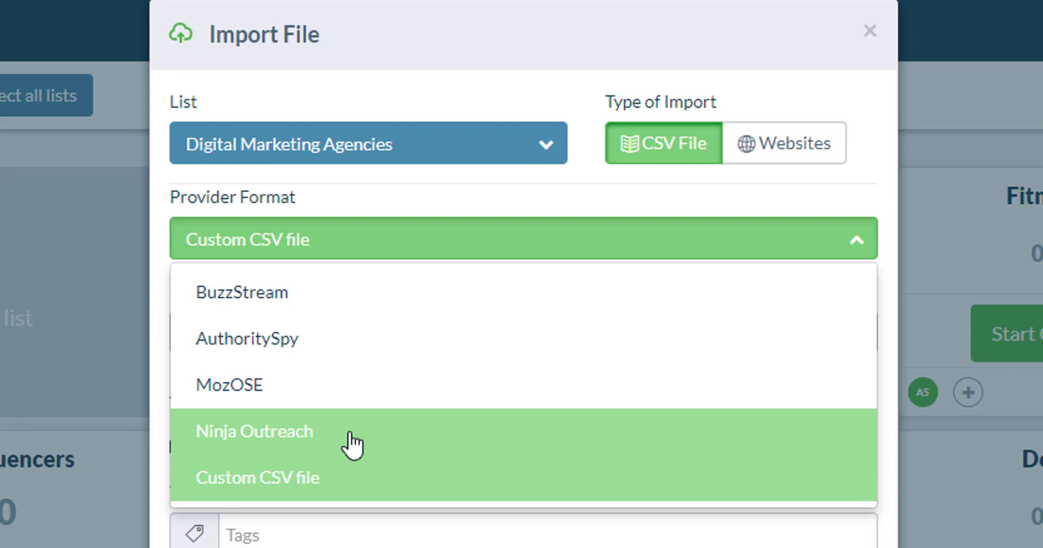
{"action": "left_click", "coordinate": [550, 194]}
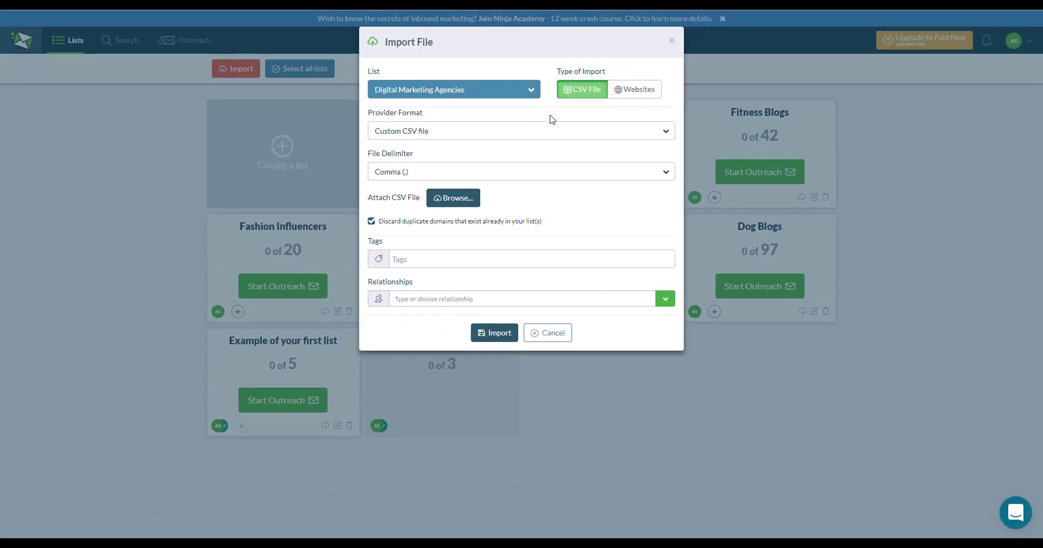
{"action": "left_click", "coordinate": [468, 131]}
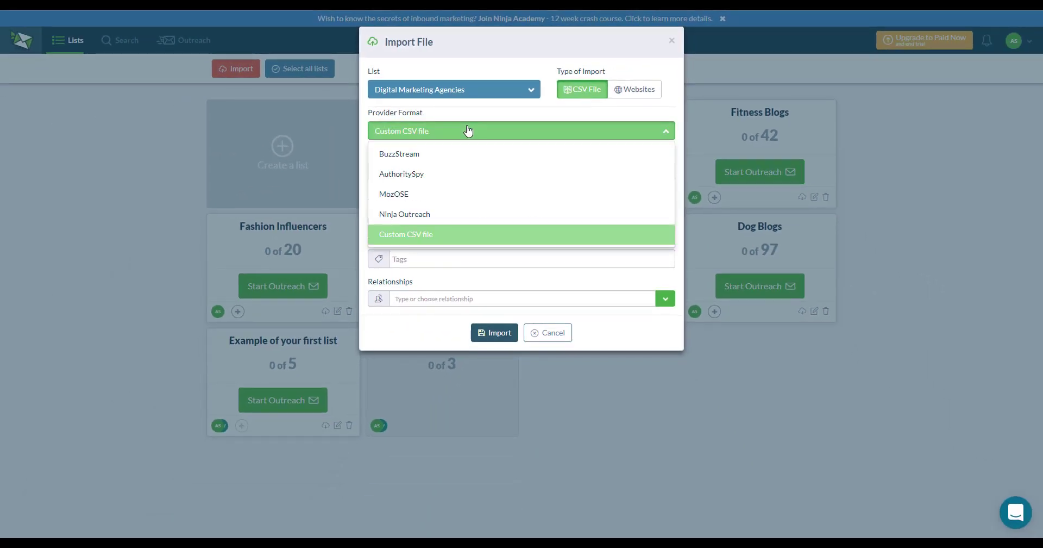
{"action": "left_click", "coordinate": [491, 117]}
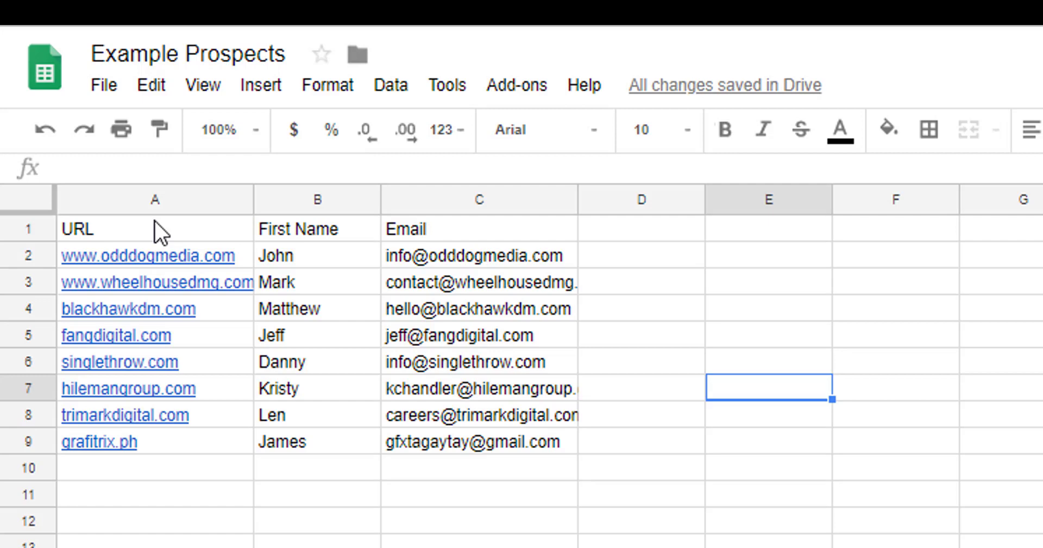
- Switch to Google Sheets and download the current sheet of Example Prospects as comma-separated values (.csv)
{"action": "left_click", "coordinate": [154, 202]}
{"action": "left_click", "coordinate": [104, 84]}
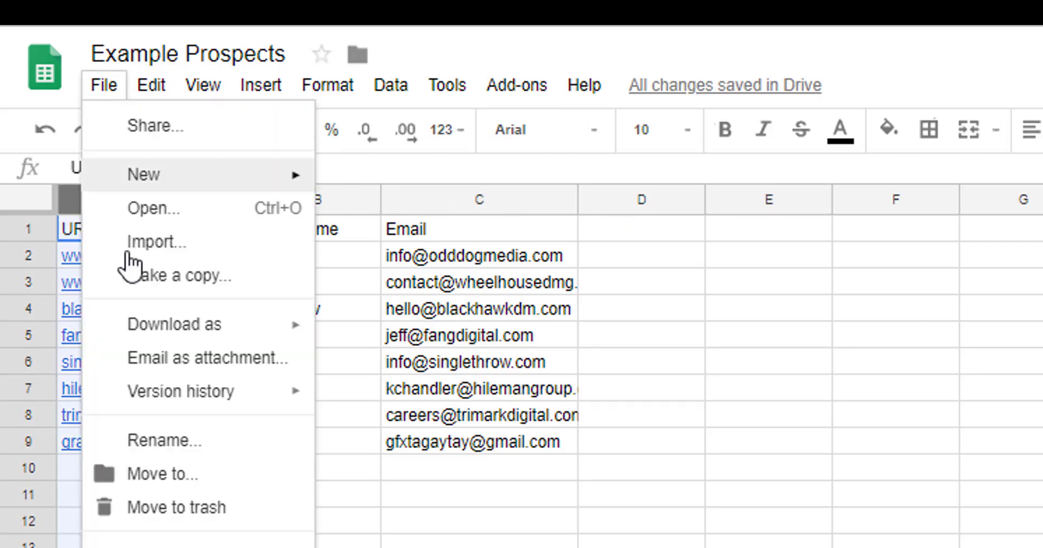
{"action": "mouse_move", "coordinate": [196, 325]}
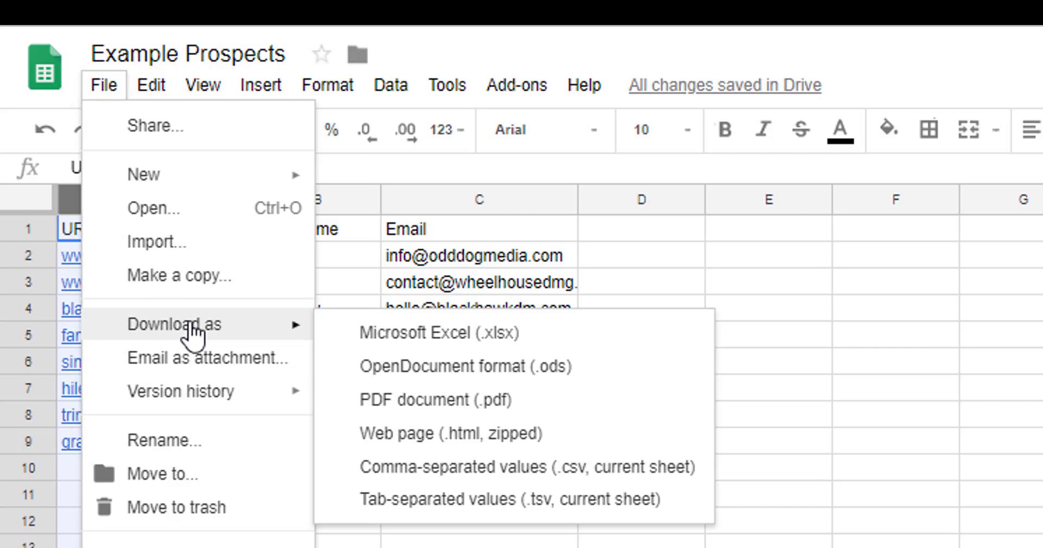
{"action": "left_click", "coordinate": [429, 470]}
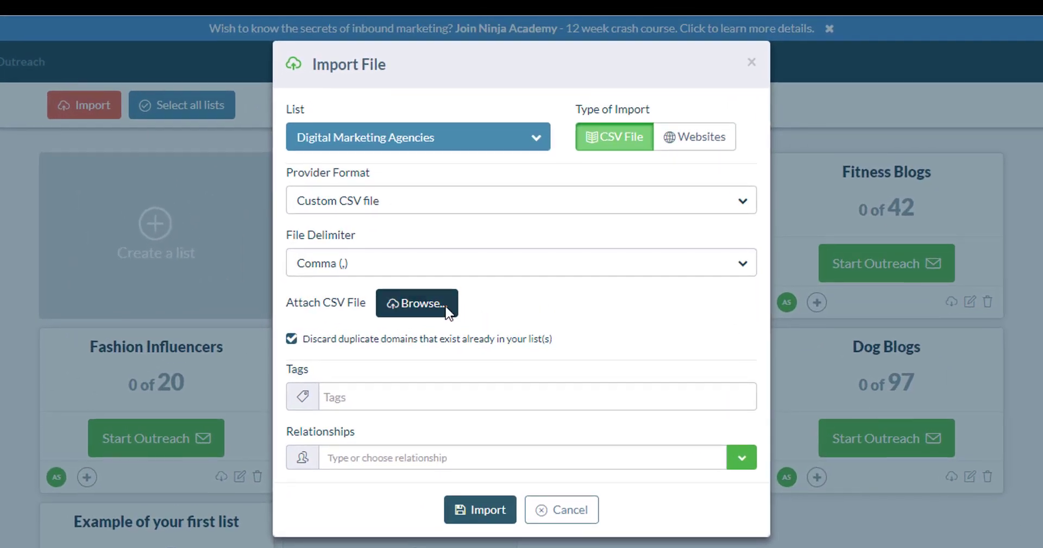
- Back in NinjaOutreach, attach Example Prospects - Custom Import.csv to the import and keep discarding duplicate domains enabled
{"action": "left_click", "coordinate": [445, 302]}
{"action": "double_click", "coordinate": [470, 500]}
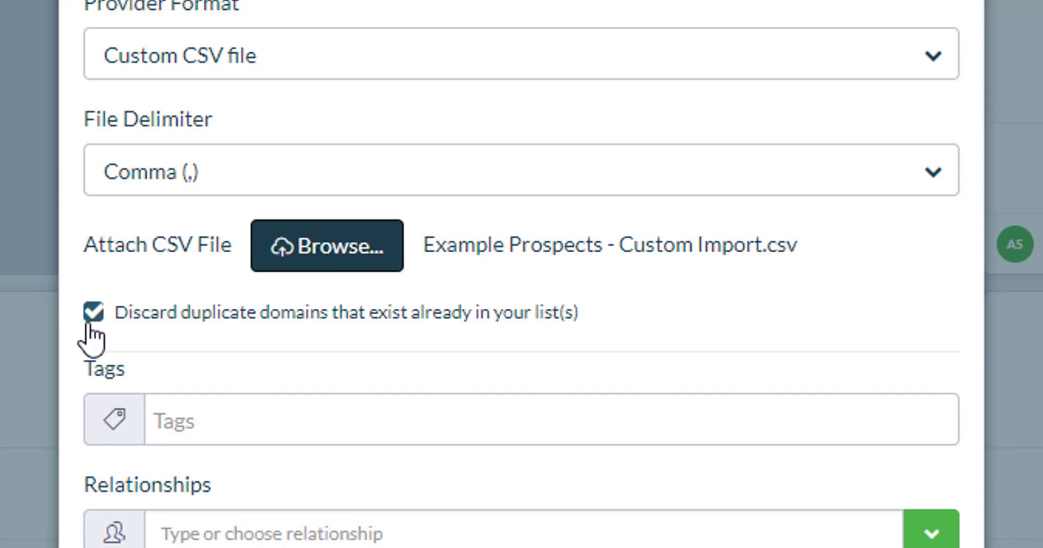
{"action": "left_click", "coordinate": [91, 318]}
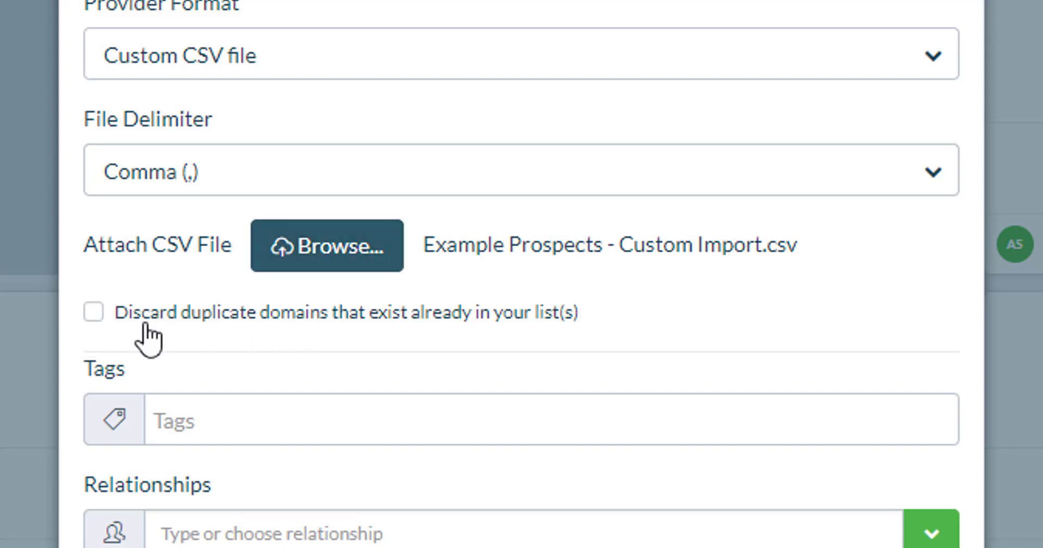
{"action": "left_click", "coordinate": [95, 318]}
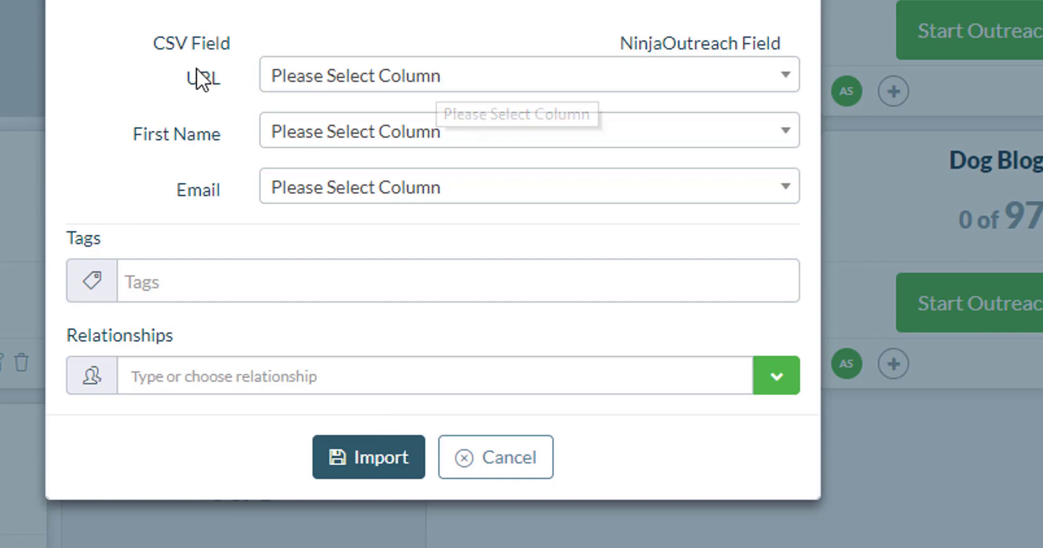
- Map the CSV fields URL to Website Url, First Name to First Name, and Email to Email 1
{"action": "left_click", "coordinate": [365, 83]}
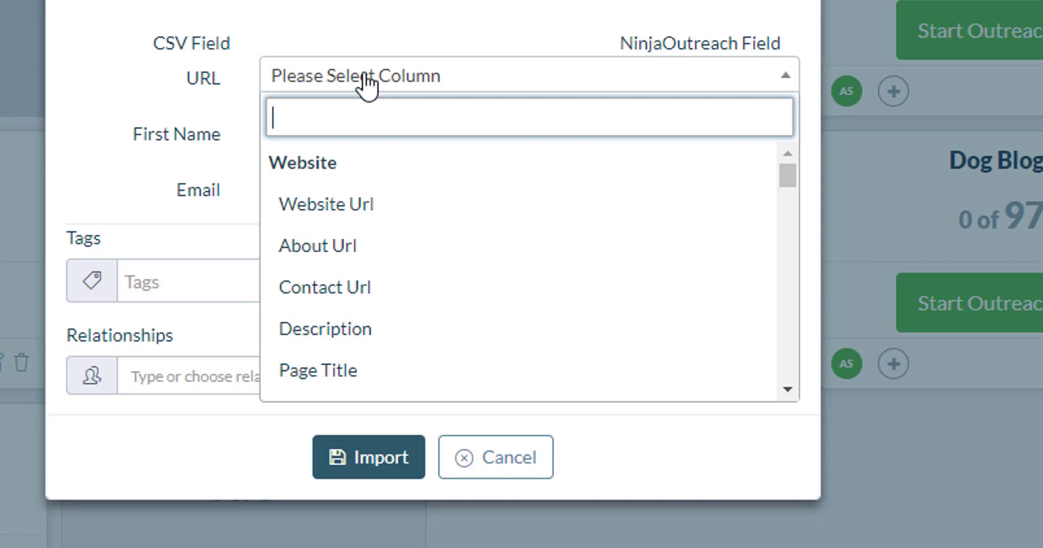
{"action": "left_click", "coordinate": [338, 209]}
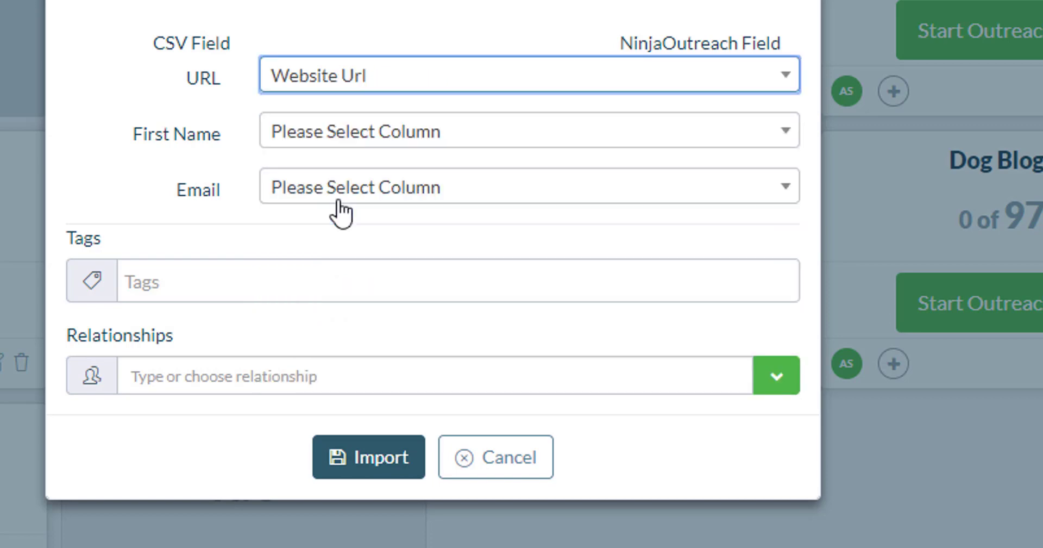
{"action": "left_click", "coordinate": [351, 140]}
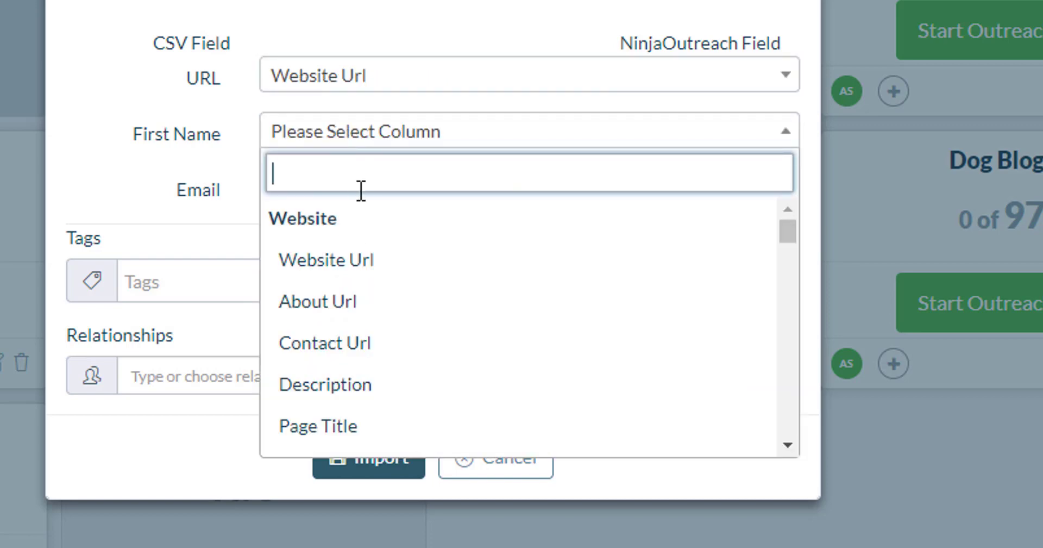
{"action": "type", "text": "firs"}
{"action": "key", "text": "Return"}
{"action": "left_click", "coordinate": [315, 191]}
{"action": "type", "text": "email"}
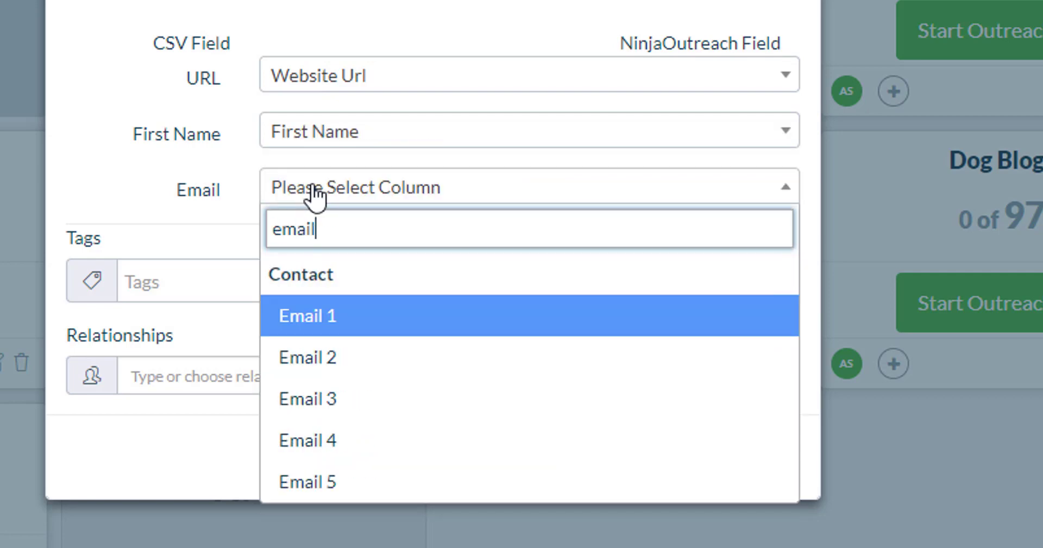
{"action": "key", "text": "Return"}
- Browse the other NinjaOutreach fields while keeping Email 1 for the Email column, and run the CSV import
{"action": "left_click", "coordinate": [410, 195]}
{"action": "scroll", "coordinate": [414, 315], "scroll_direction": "down", "scroll_amount": 15}
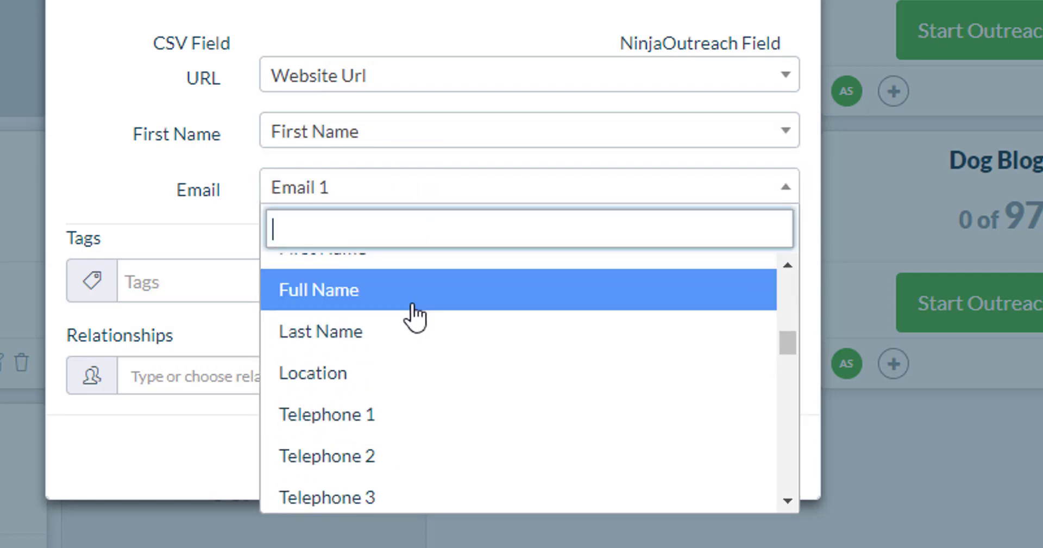
{"action": "scroll", "coordinate": [408, 303], "scroll_direction": "down", "scroll_amount": 15}
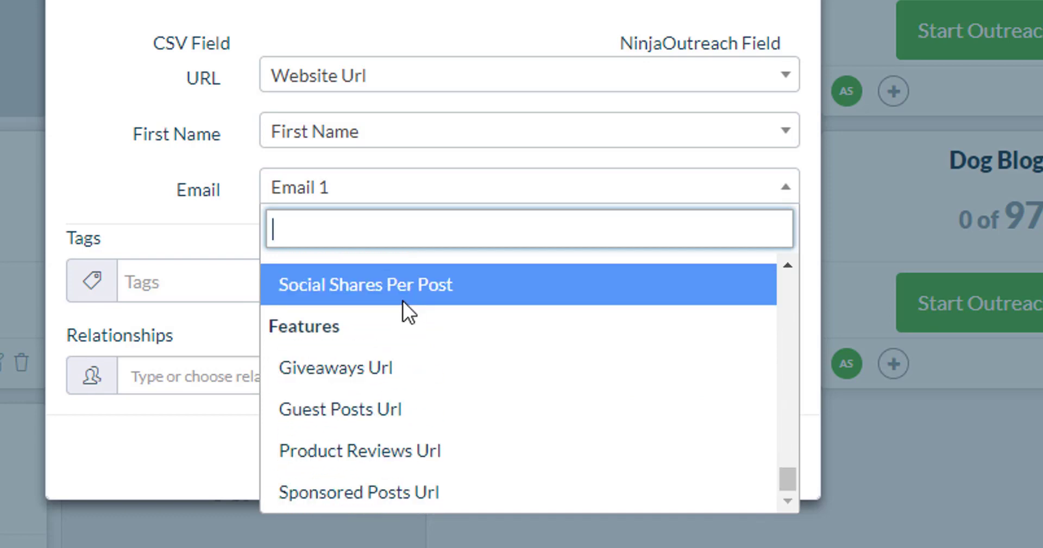
{"action": "scroll", "coordinate": [402, 365], "scroll_direction": "up", "scroll_amount": 15}
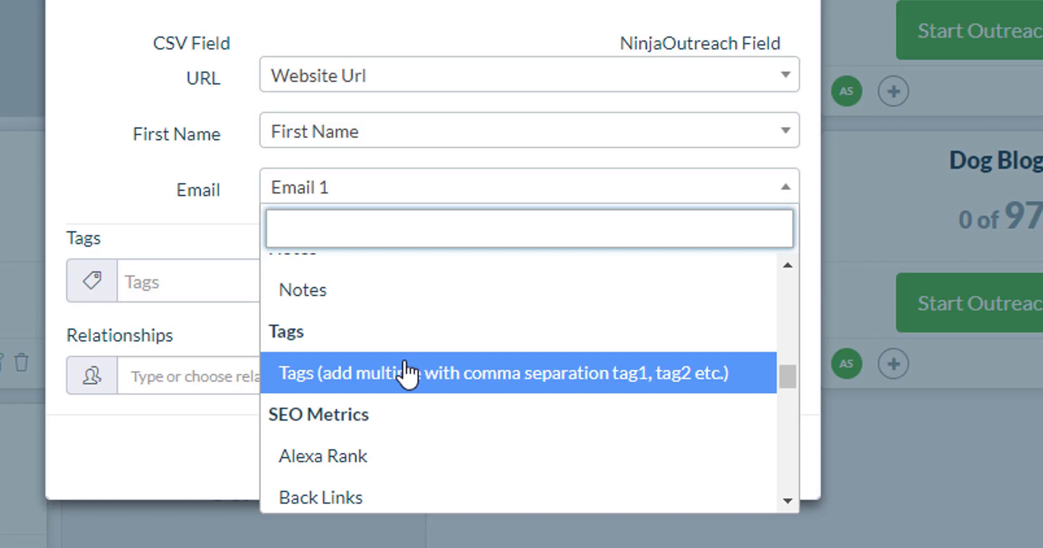
{"action": "scroll", "coordinate": [370, 320], "scroll_direction": "up", "scroll_amount": 2}
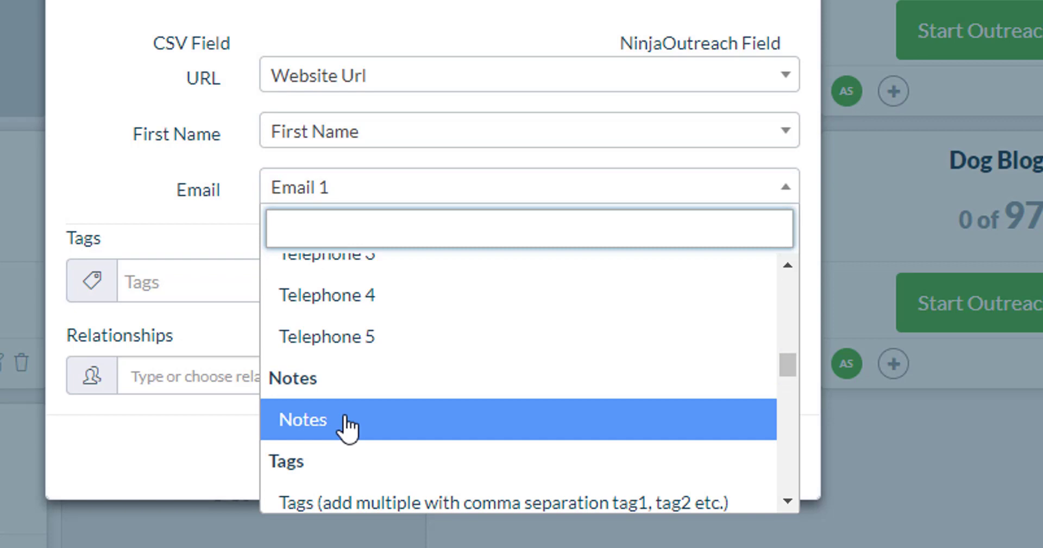
{"action": "left_click", "coordinate": [181, 185]}
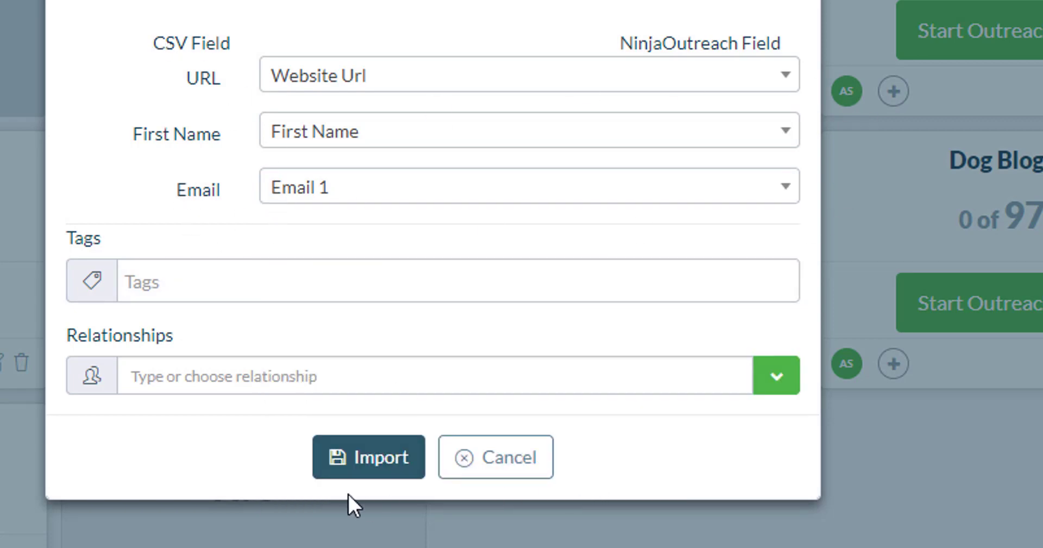
{"action": "left_click", "coordinate": [350, 457]}
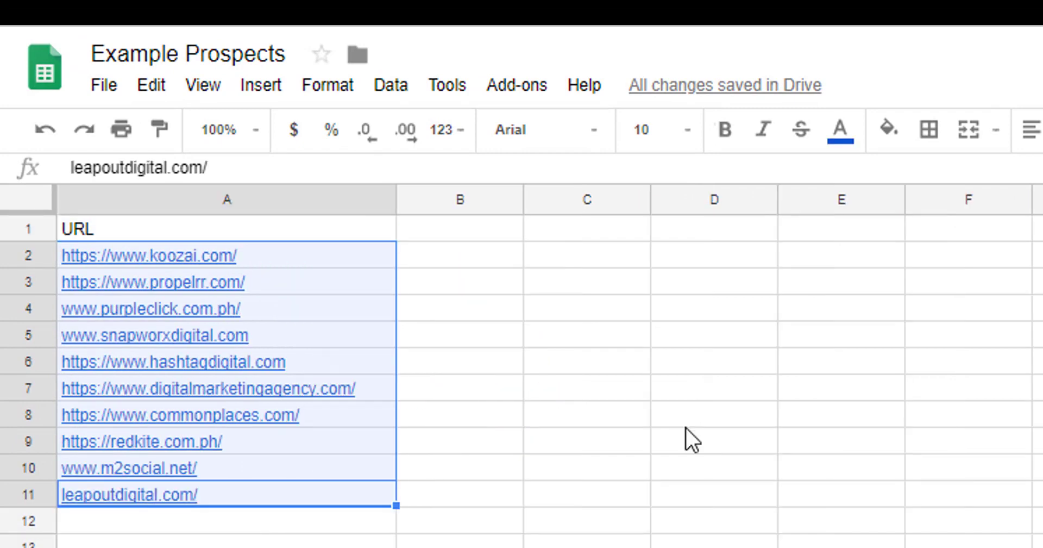
- Copy the URLs in A2:A11 from Google Sheets and paste them into a NinjaOutreach Websites import for the Digital Marketing Agencies list
{"action": "key", "text": "ctrl+c"}
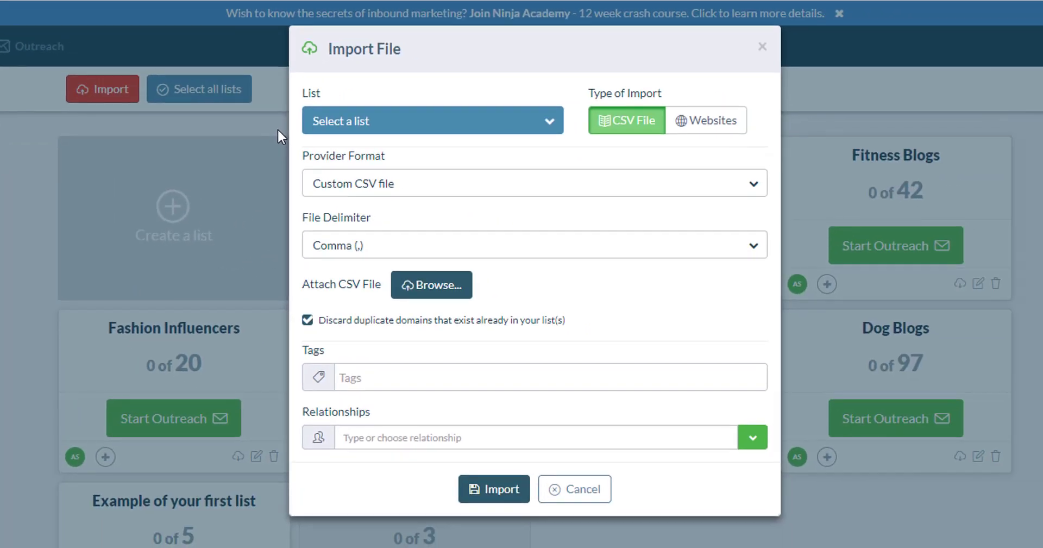
{"action": "left_click", "coordinate": [374, 124]}
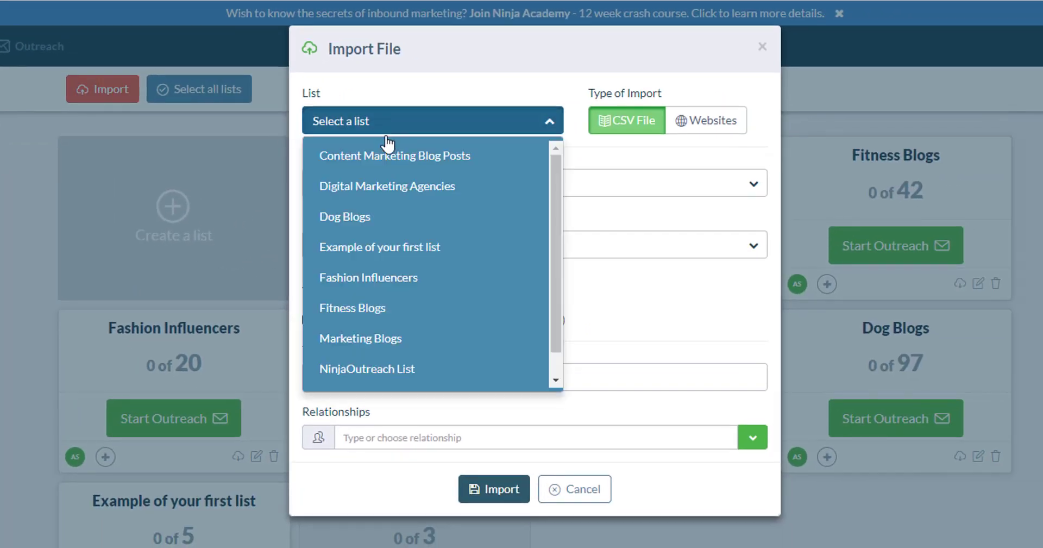
{"action": "left_click", "coordinate": [433, 190]}
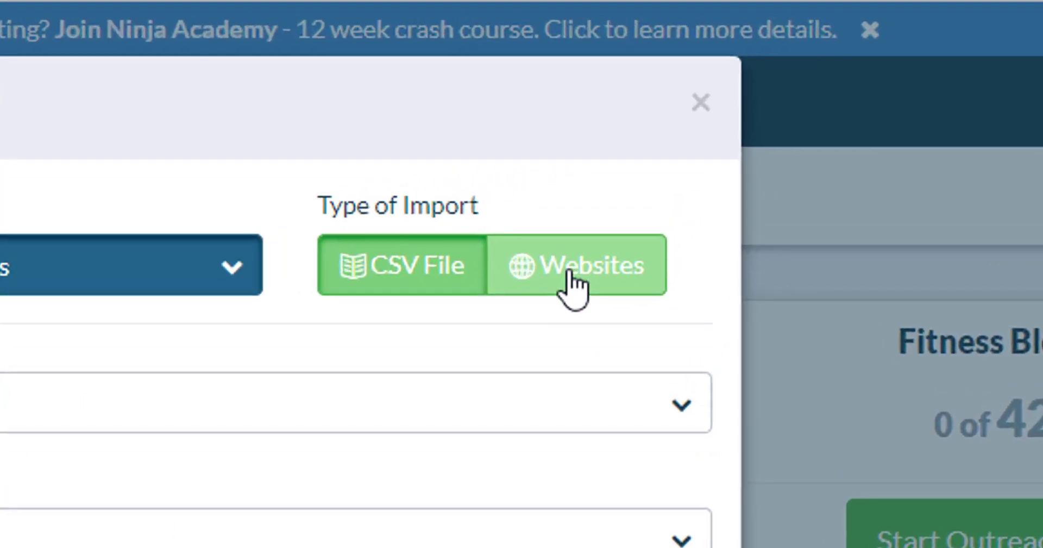
{"action": "left_click", "coordinate": [570, 283]}
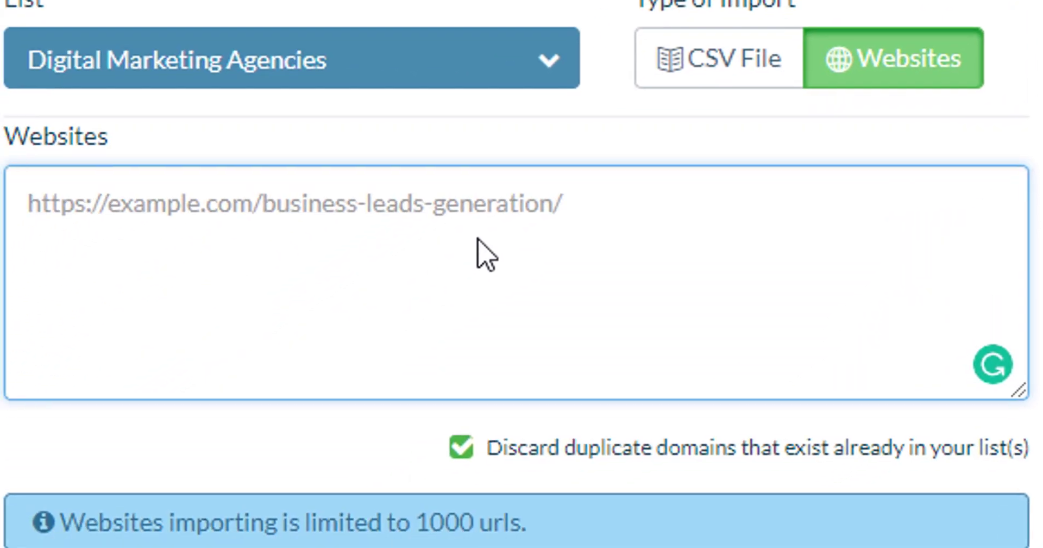
{"action": "key", "text": "ctrl+v"}
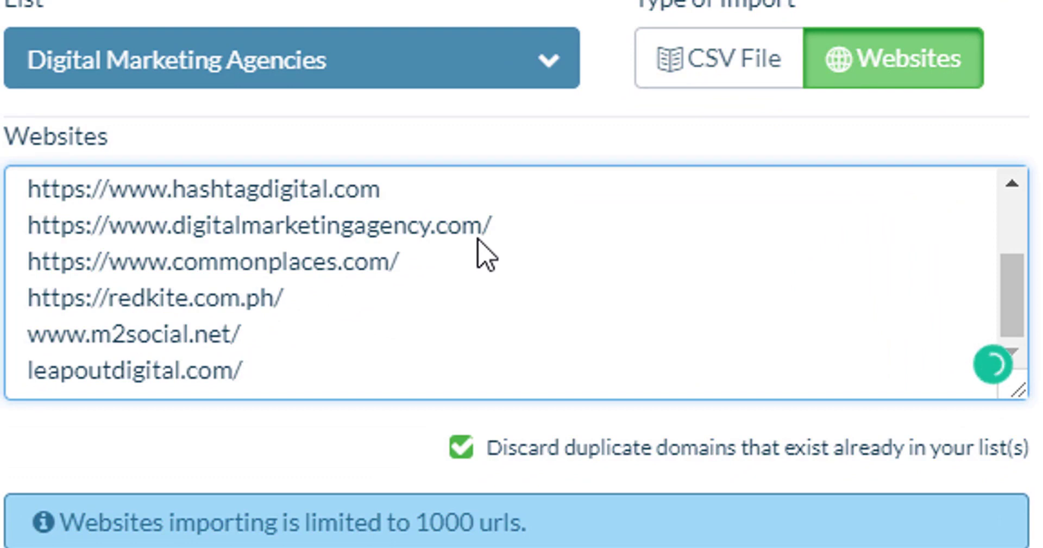
{"action": "scroll", "coordinate": [428, 345], "scroll_direction": "up", "scroll_amount": 1}
{"action": "scroll", "coordinate": [430, 347], "scroll_direction": "down", "scroll_amount": 1}
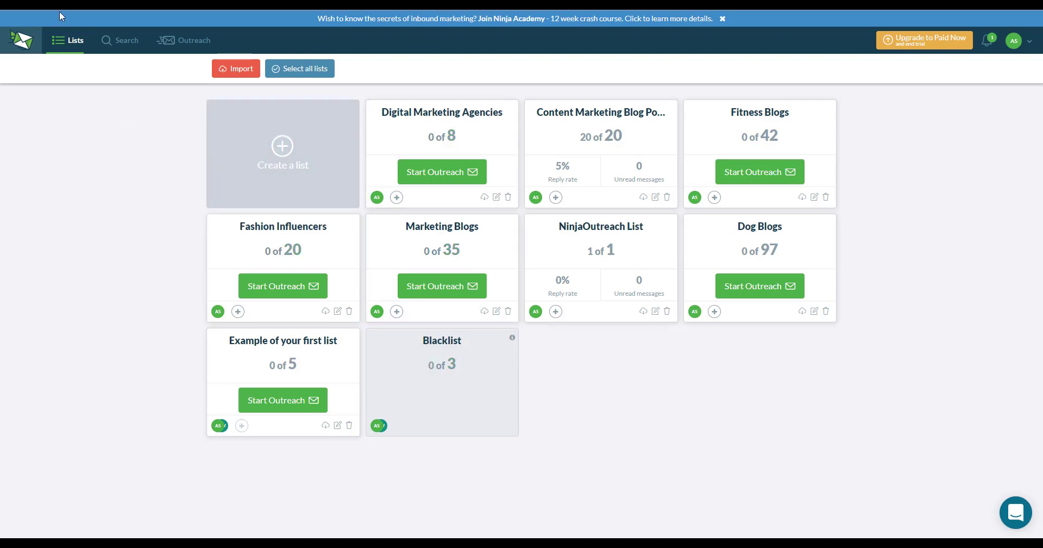
- Refresh the lists overview, open the Digital Marketing Agencies list and look through its imported prospects
{"action": "left_click", "coordinate": [43, 8]}
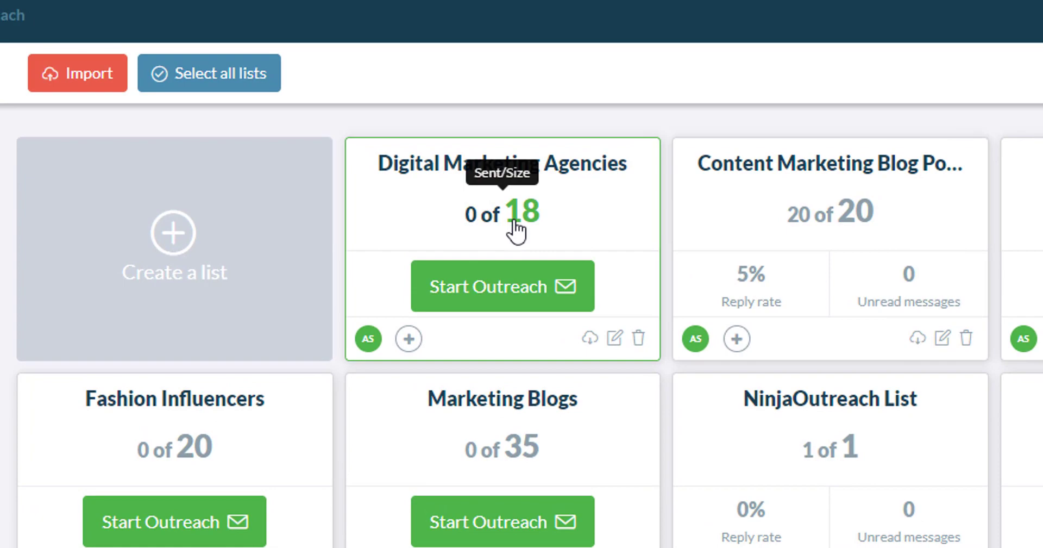
{"action": "left_click", "coordinate": [517, 231]}
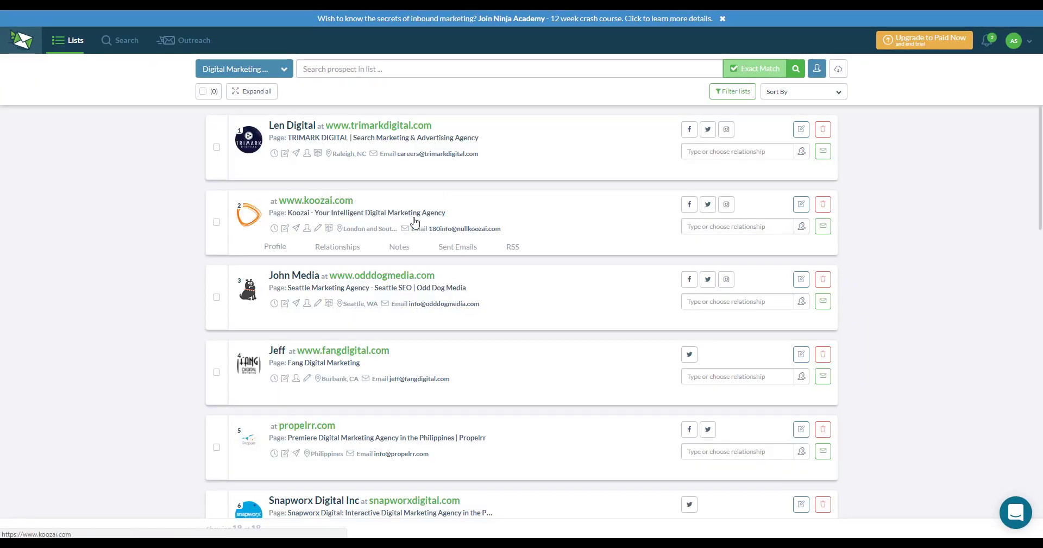
{"action": "scroll", "coordinate": [415, 220], "scroll_direction": "down", "scroll_amount": 15}
{"action": "scroll", "coordinate": [414, 222], "scroll_direction": "up", "scroll_amount": 15}
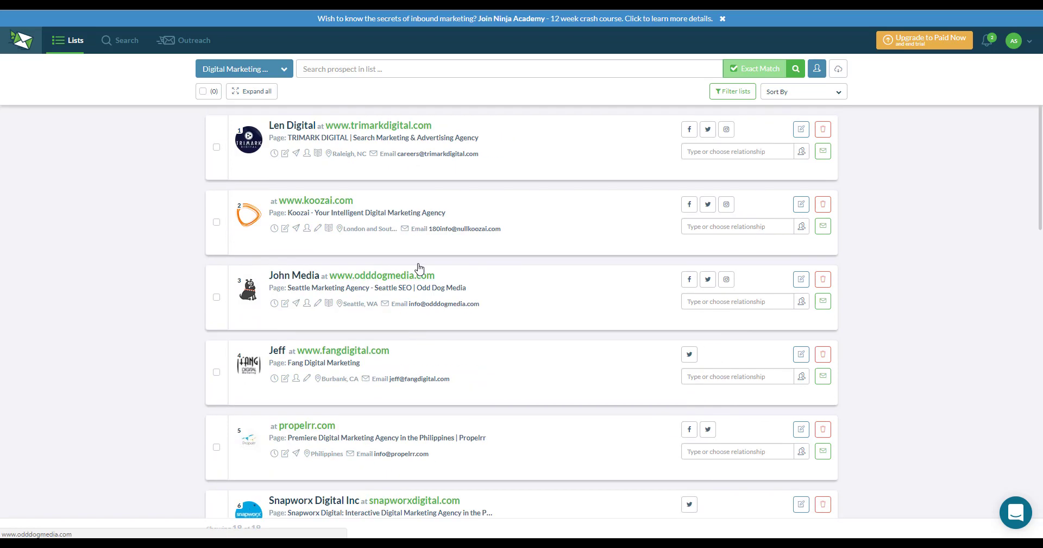
- Return to the lists overview and open the support chat
{"action": "left_click", "coordinate": [75, 41]}
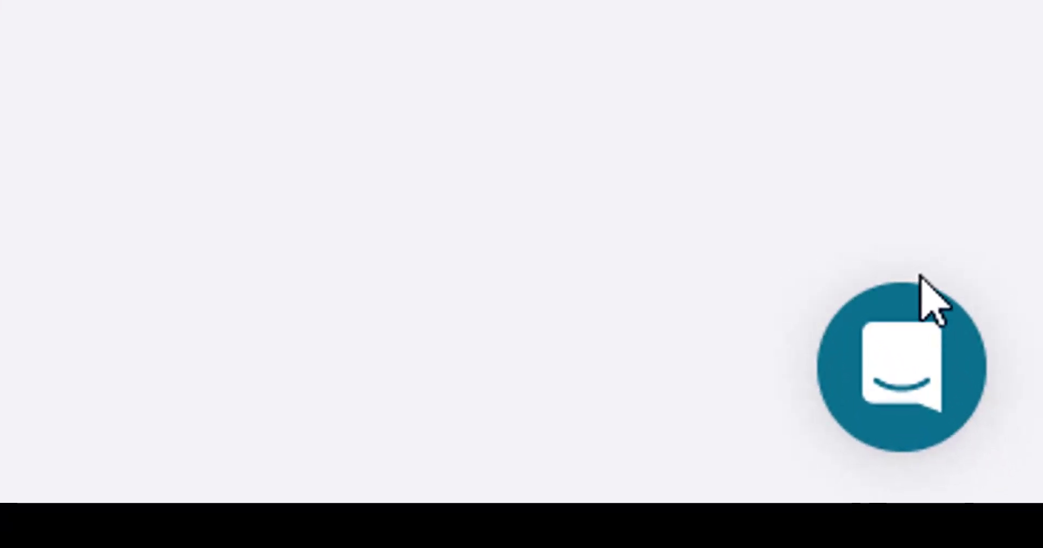
{"action": "left_click", "coordinate": [903, 372]}
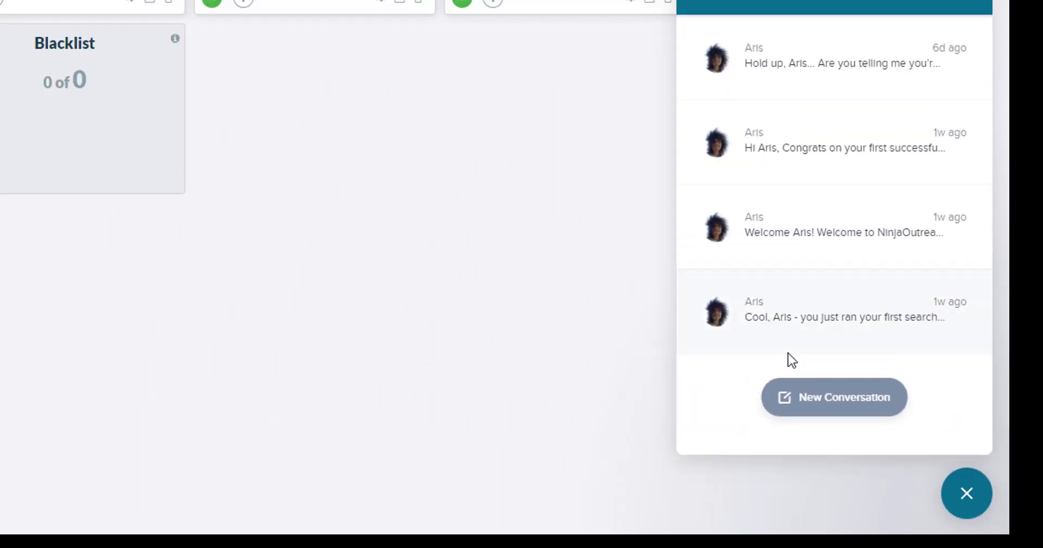